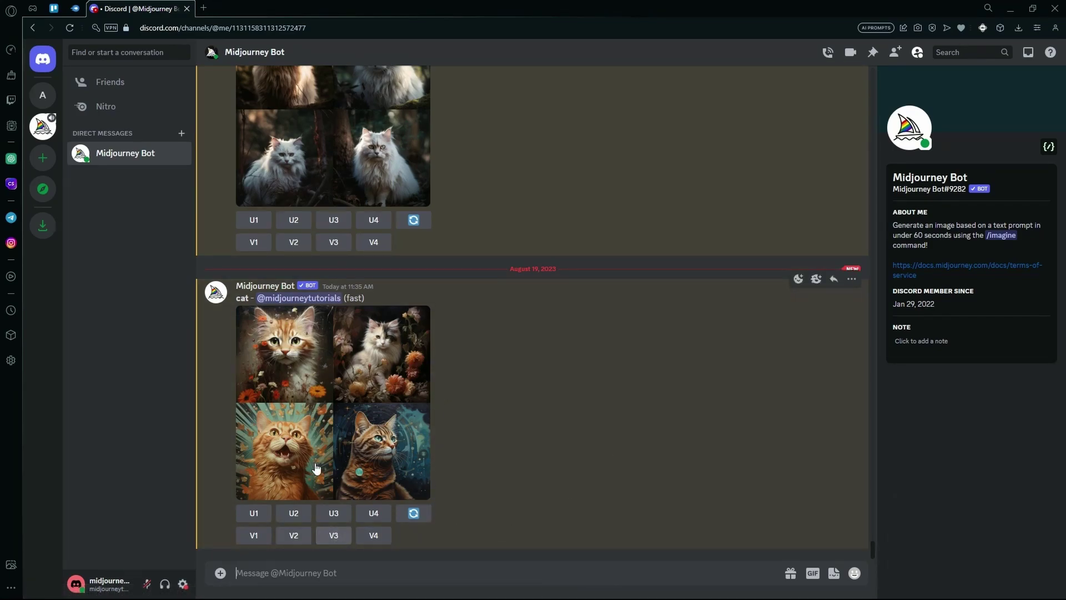
Upload the google search.jpg photo of the young woman and send it to the bot.
click(220, 572)
click(254, 512)
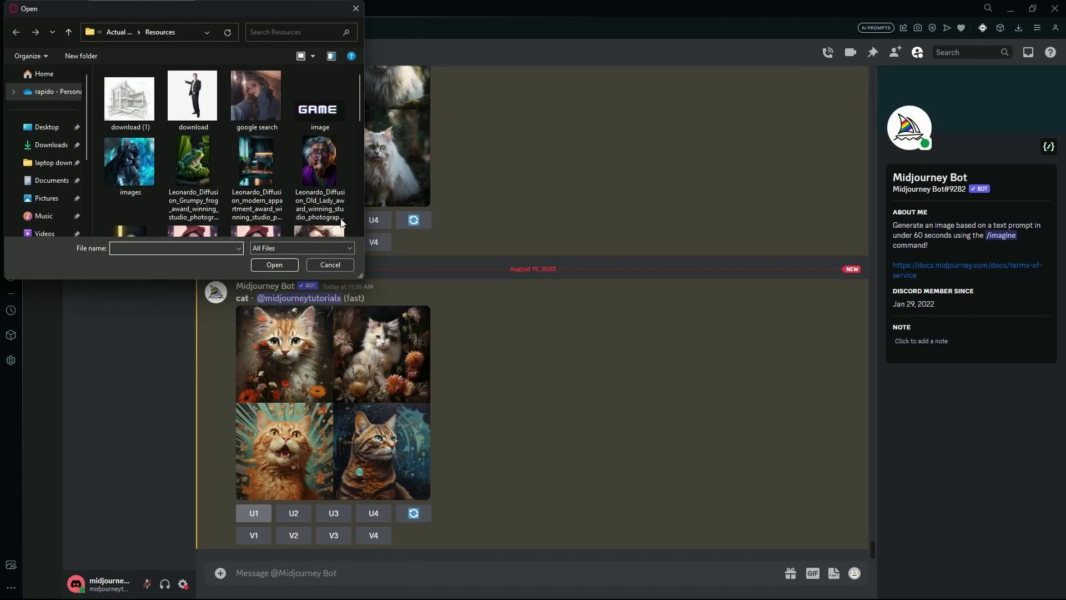
click(247, 97)
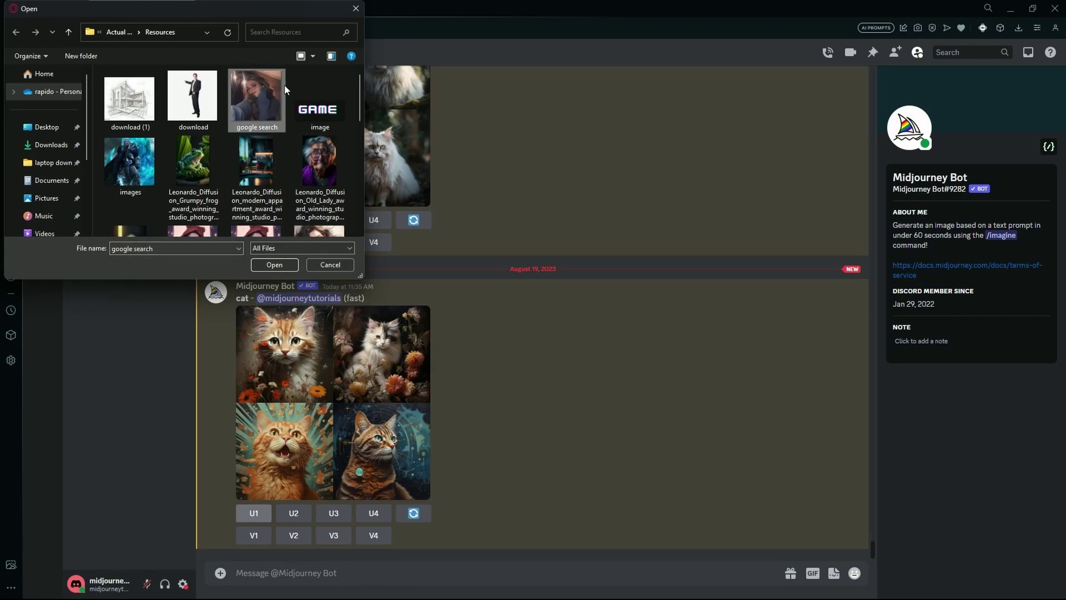
click(274, 264)
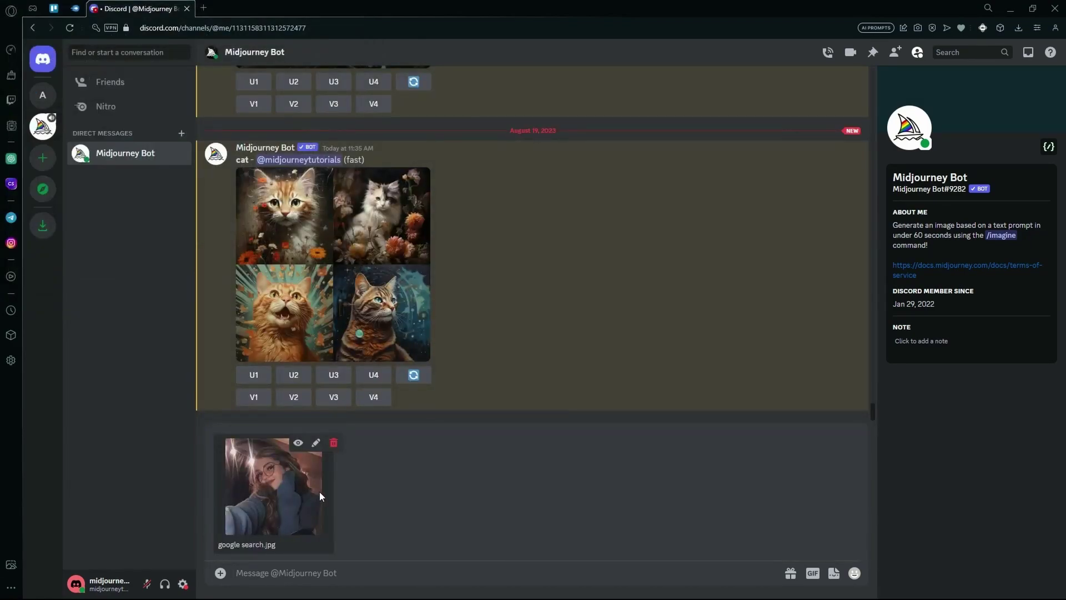
key(Return)
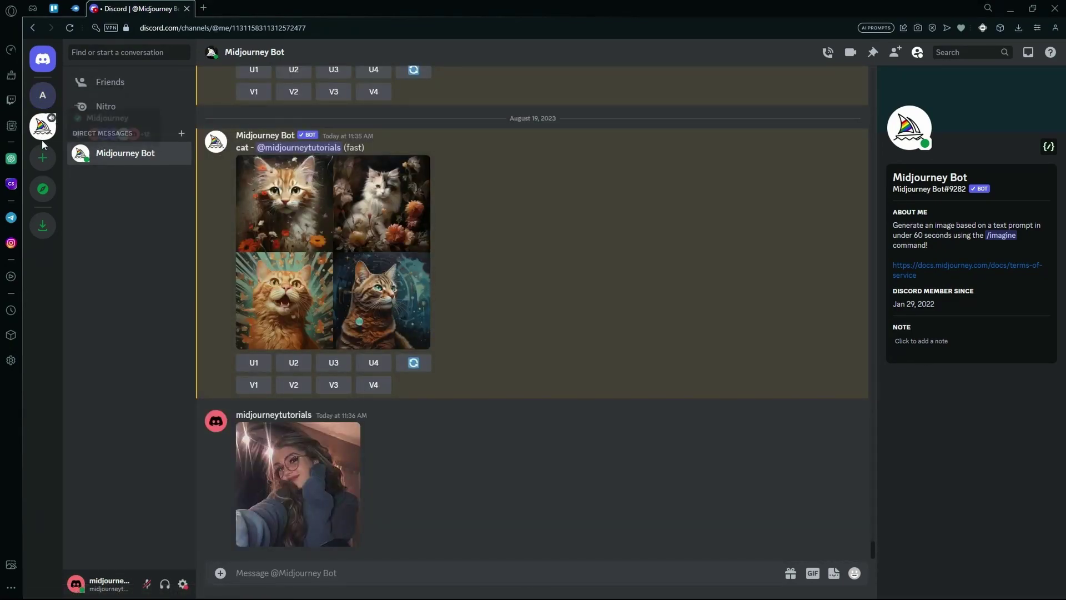
Copy the posted photo's image address from its browser tab, then close the tab and viewer.
click(348, 455)
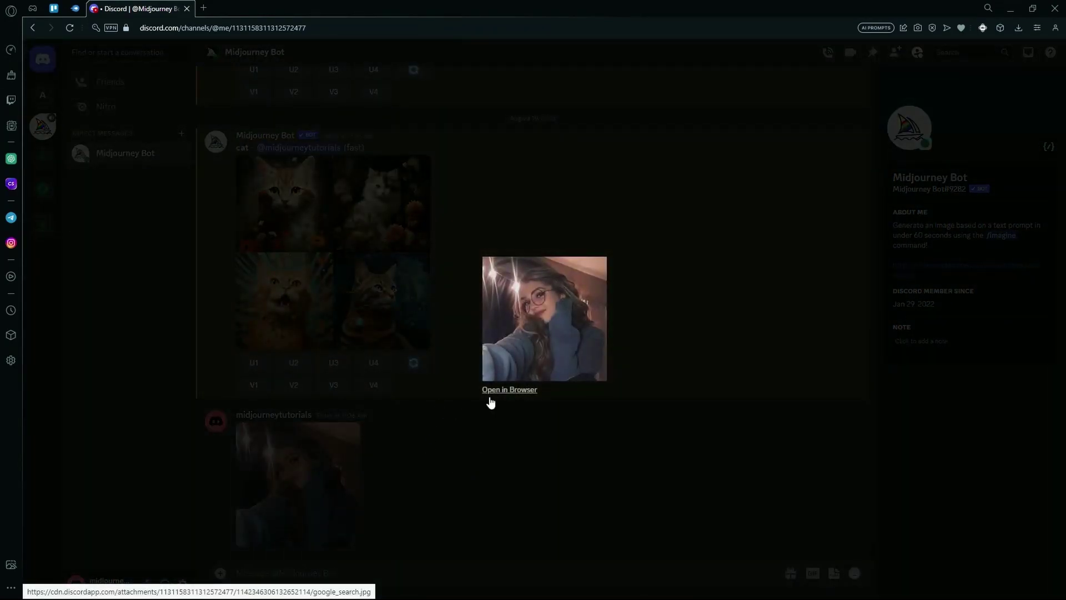
click(514, 390)
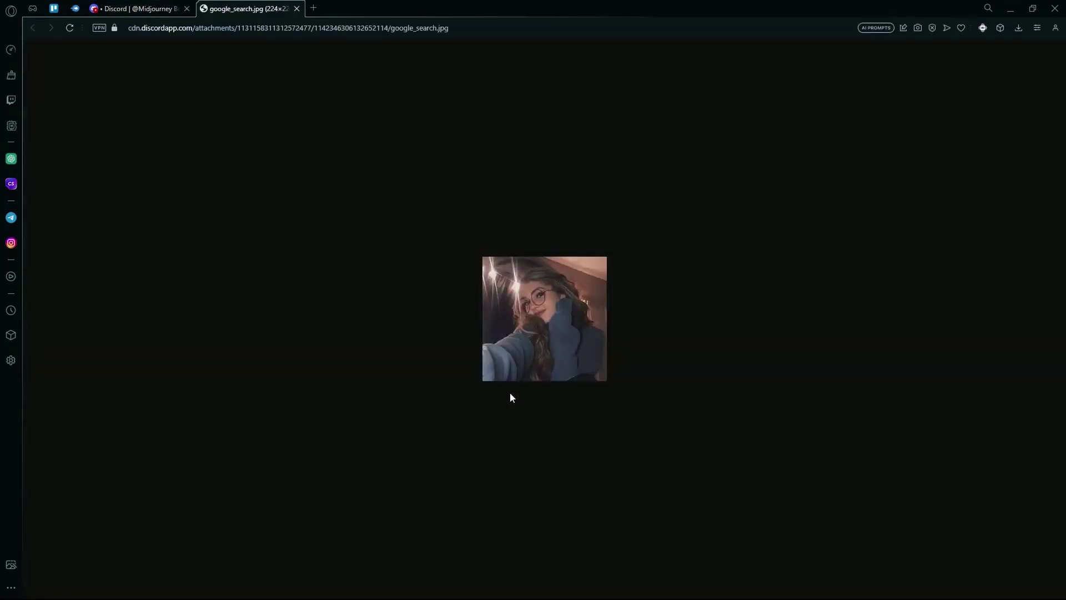
right_click(520, 319)
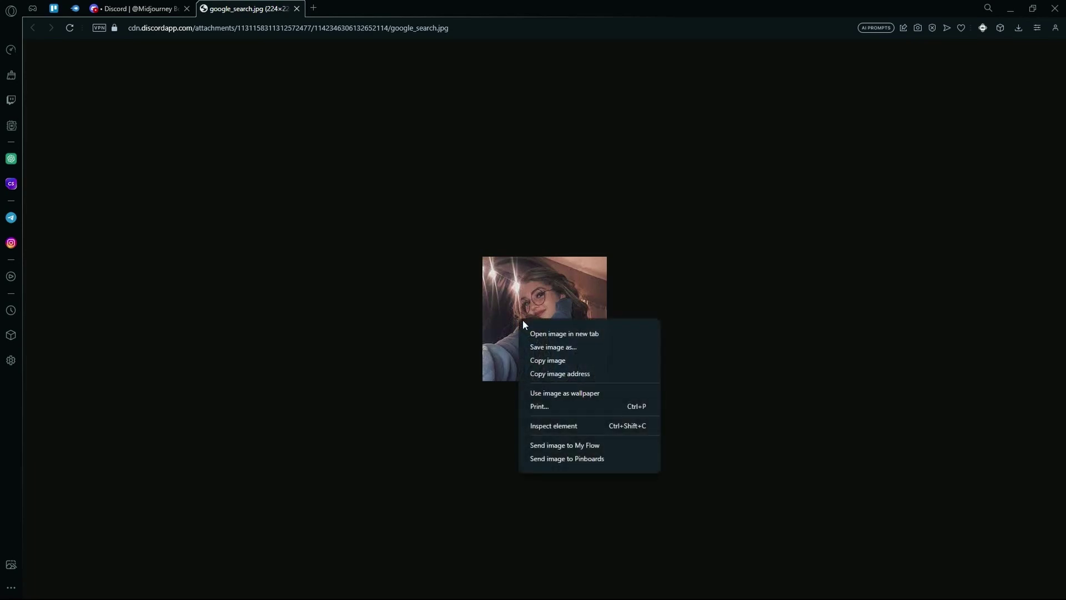
click(569, 376)
click(189, 9)
click(297, 8)
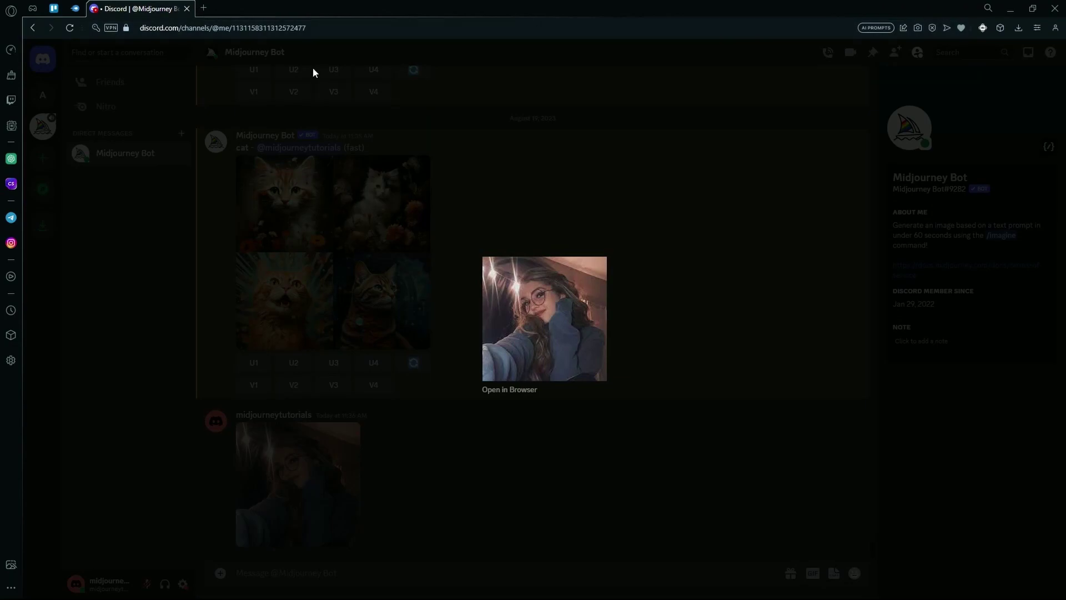
click(420, 242)
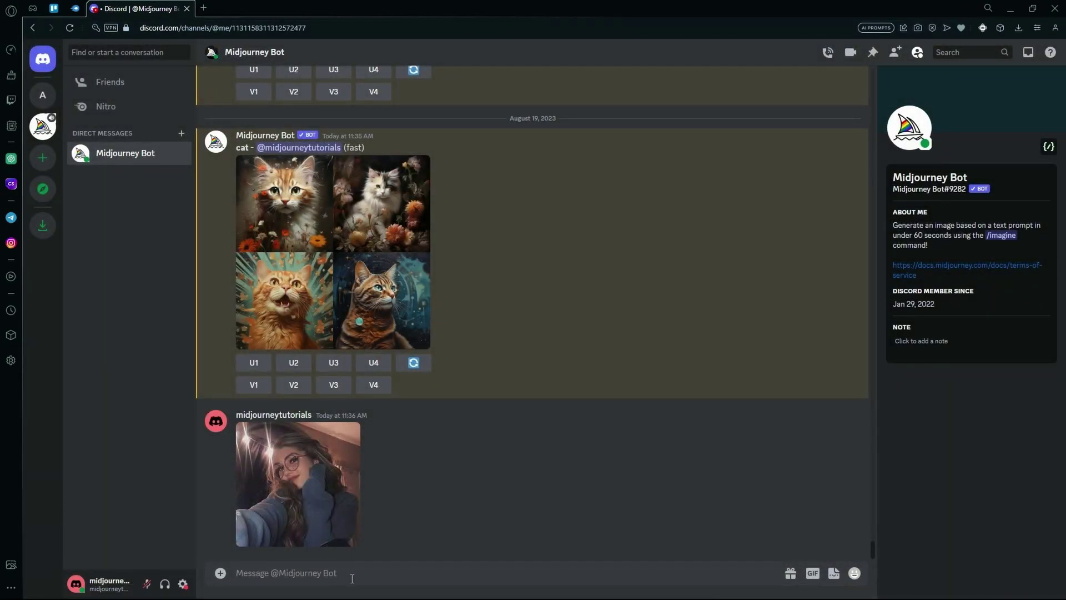
text(/imagine)
Send /imagine with the pasted photo link and 'avatar of a mystical witch, near water'.
key(Tab)
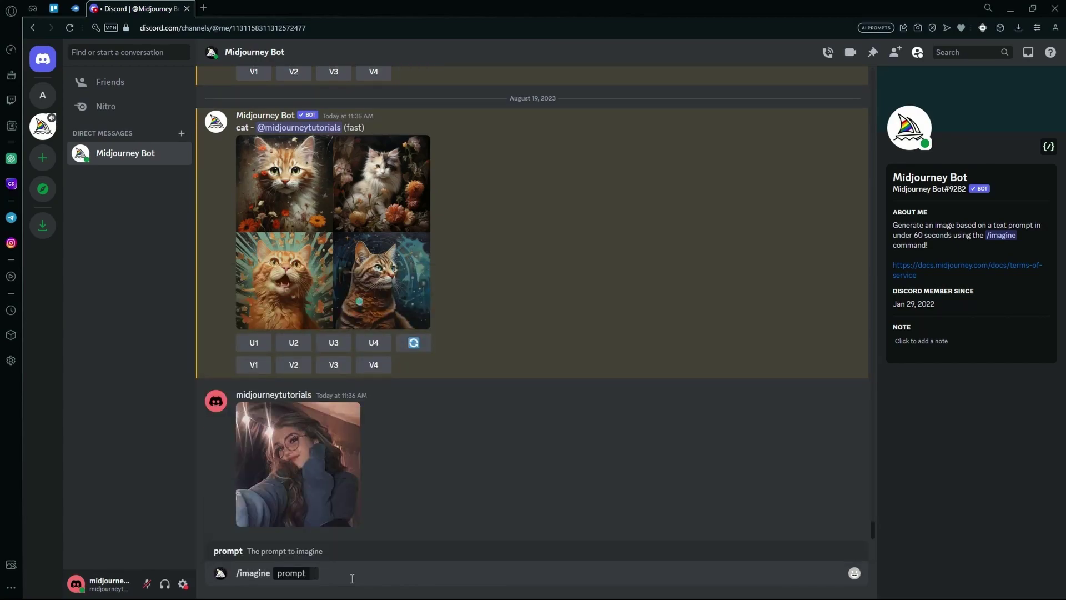
key(ctrl+v)
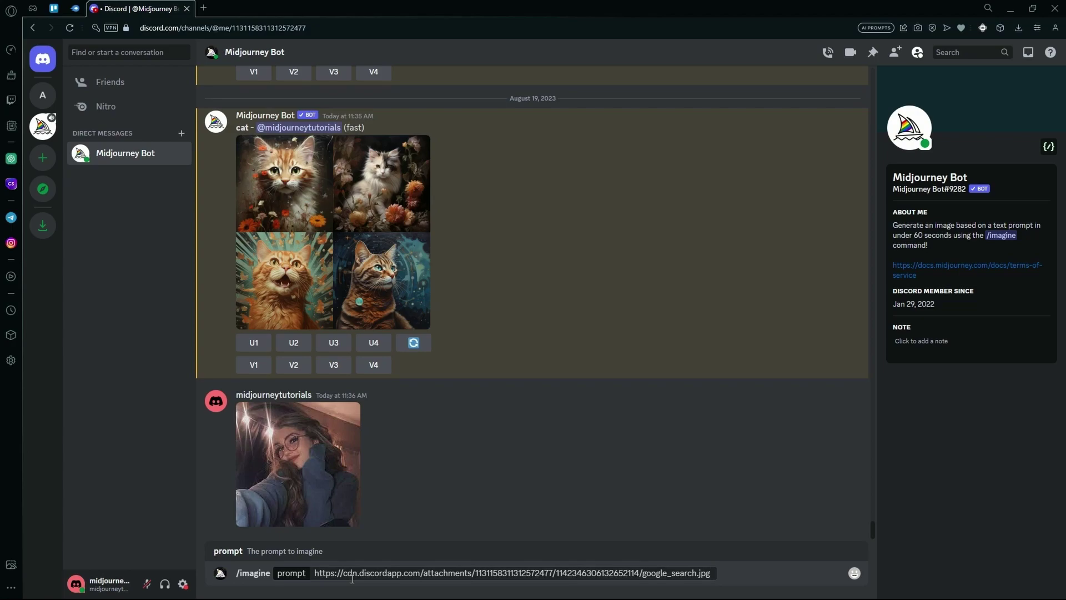
text( avatar)
text( of a)
text( mystical witc)
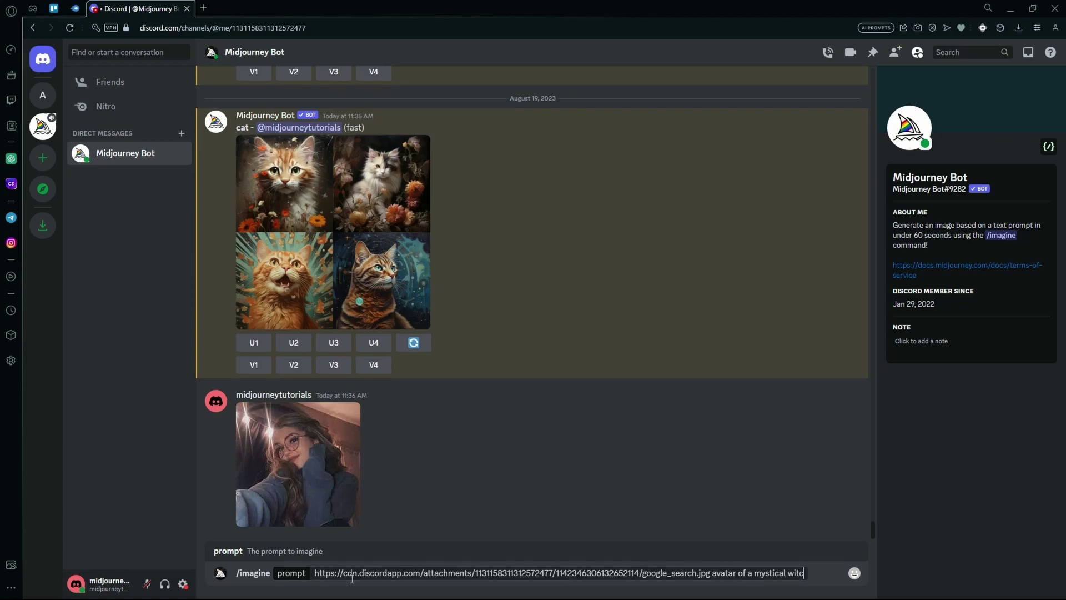
text(h)
text(, )
text(realistic)
key(Return)
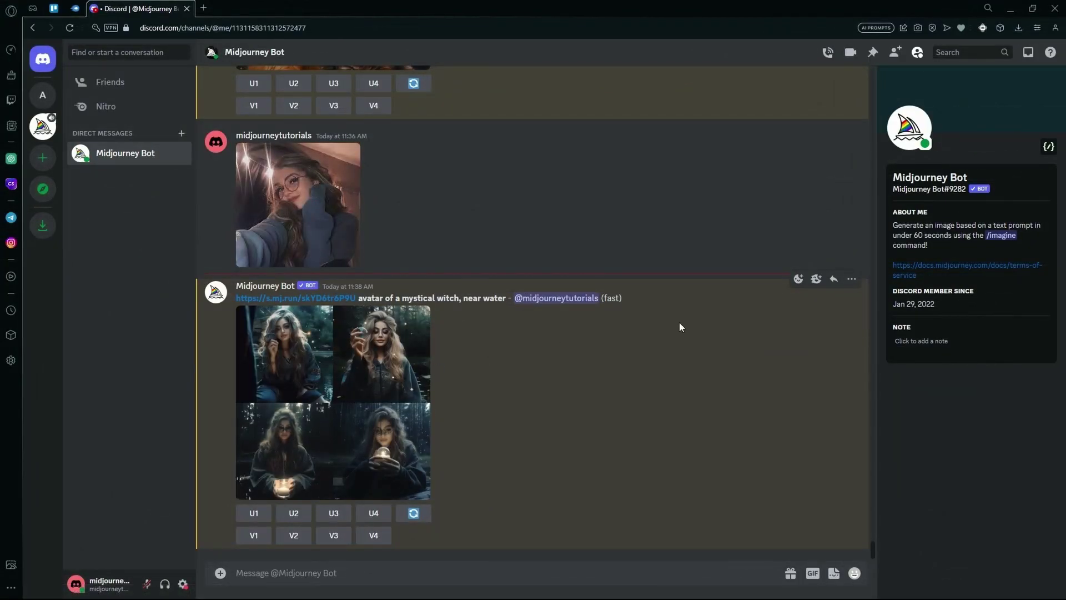
Preview the witch grid, then select its link and prompt text in the bot message.
click(400, 390)
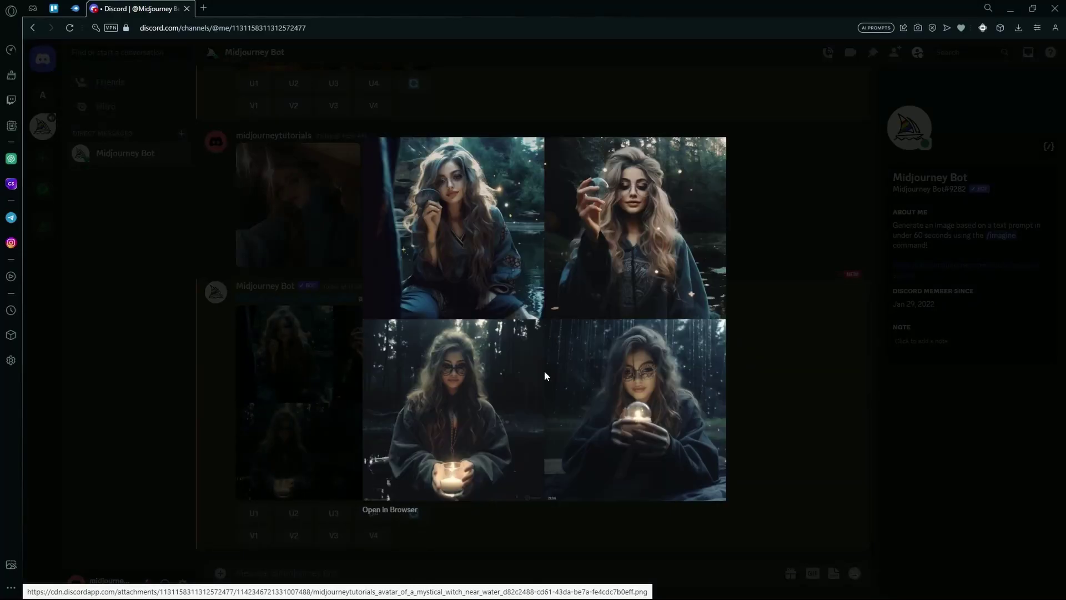
click(837, 319)
drag(506, 297, 237, 300)
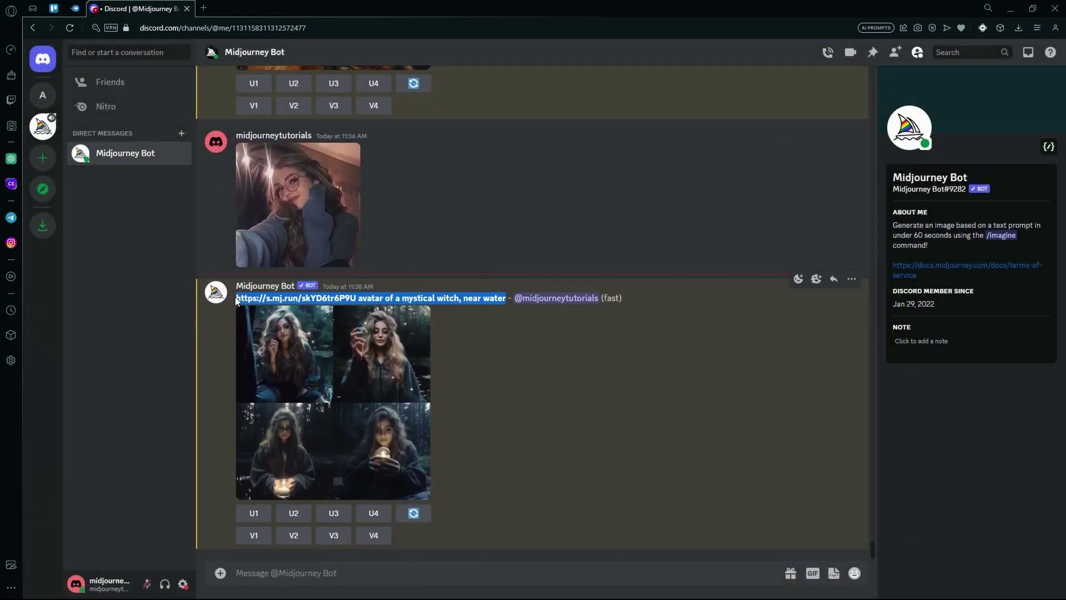
Resend the witch prompt and photo link with 'disney cartoon style --v 4' added.
click(313, 563)
text(/imag)
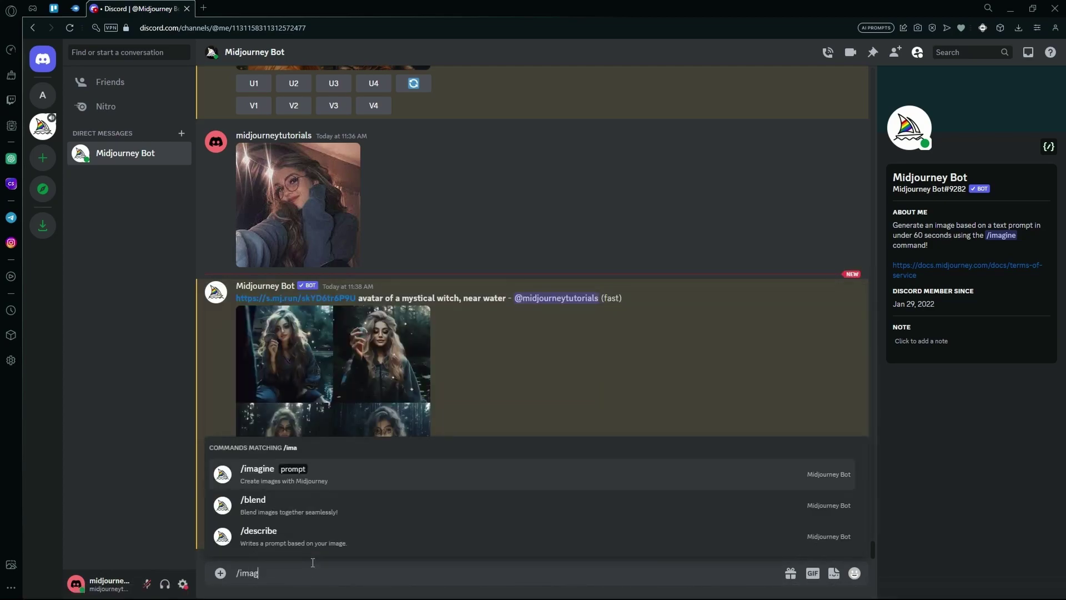
text(ine)
key(Tab)
key(ctrl+v)
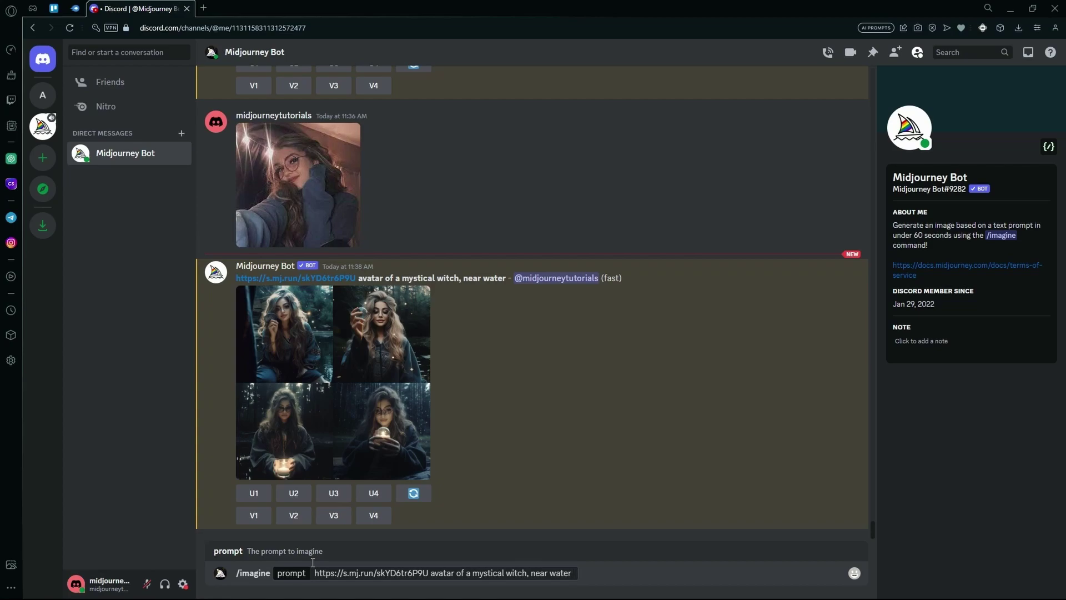
text(disne)
text(y)
text( car)
text(toon style)
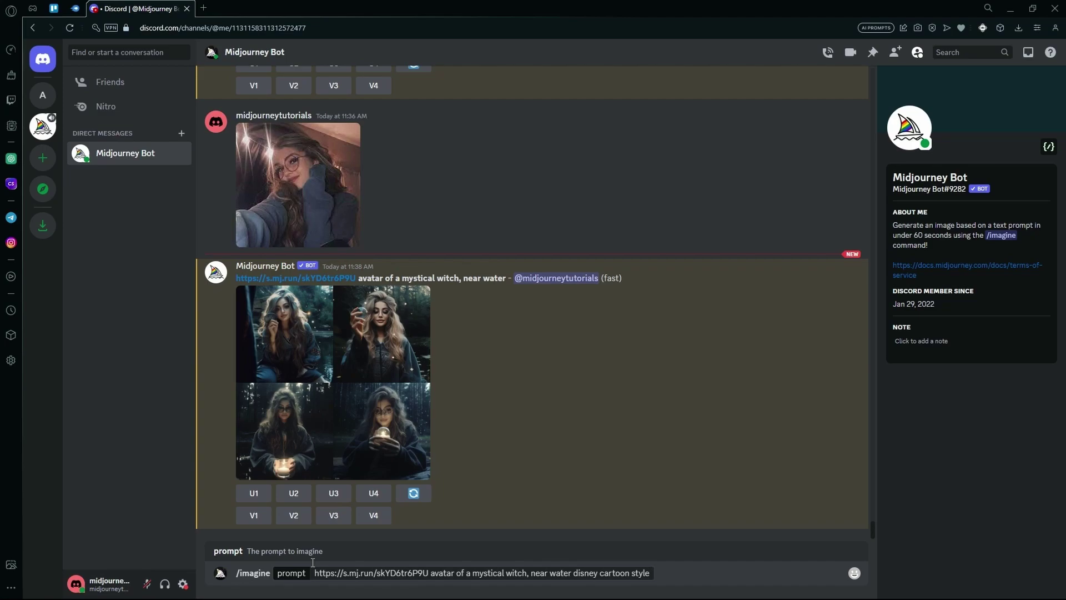
text( --re)
text(peat 2)
text( --v )
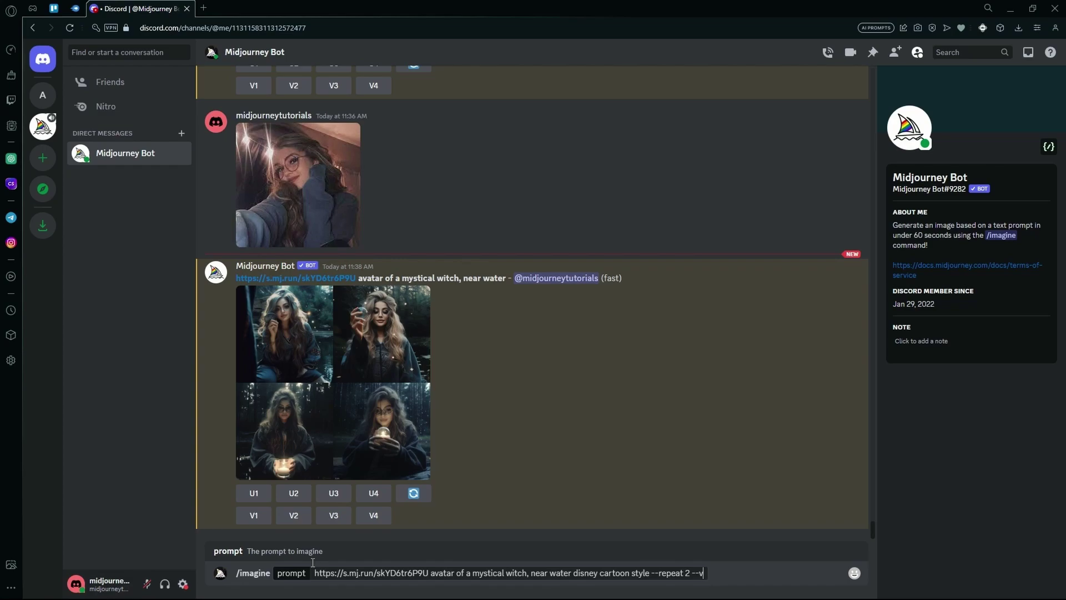
text(4)
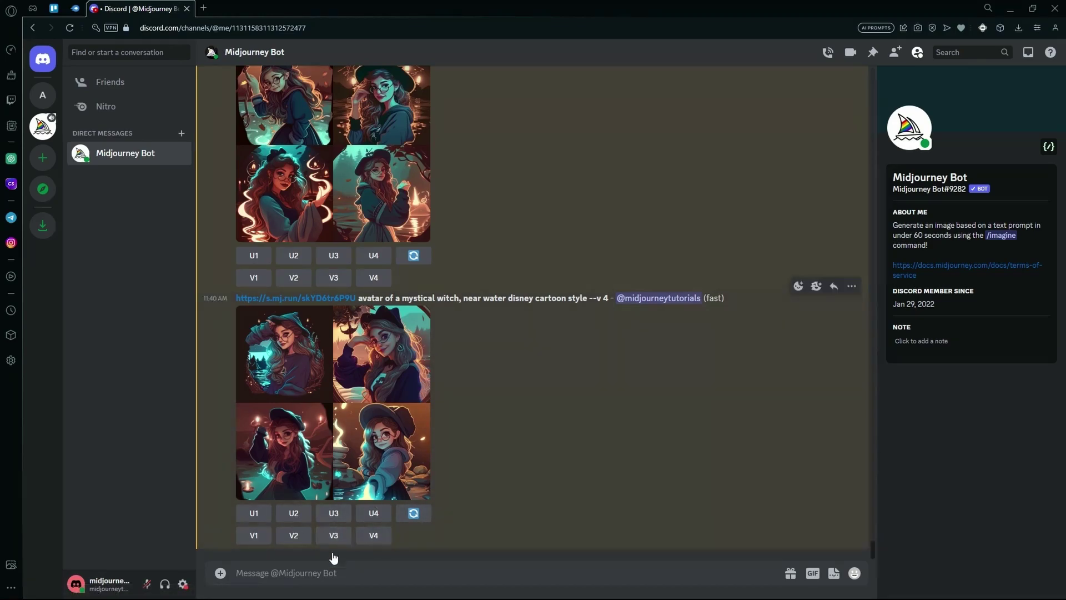
Request V4 variations of the cartoon witch and upload the Old Lady photo to the chat.
click(373, 535)
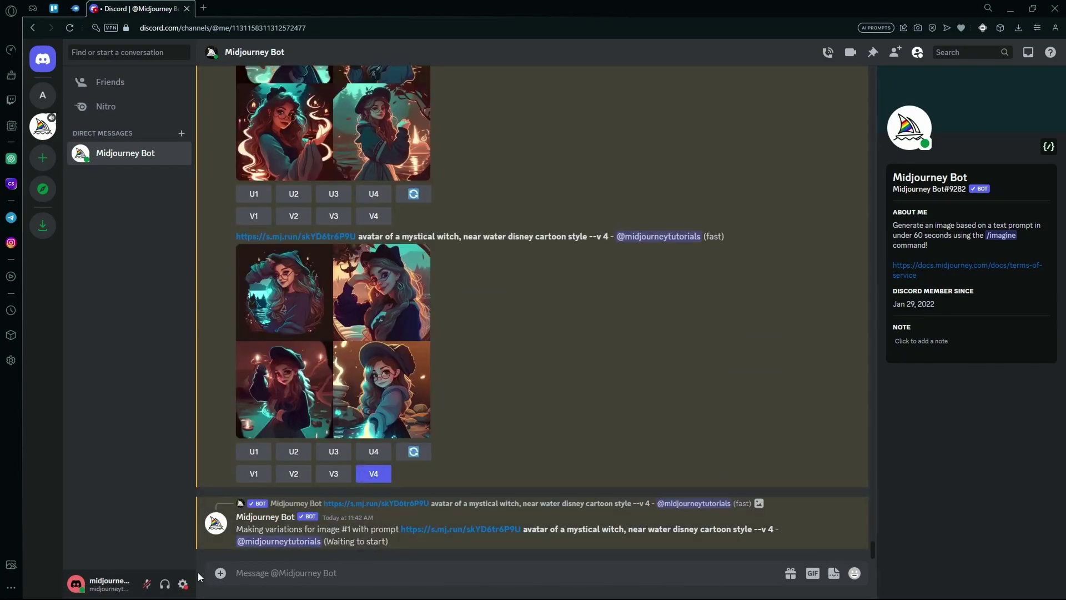
click(220, 572)
click(280, 511)
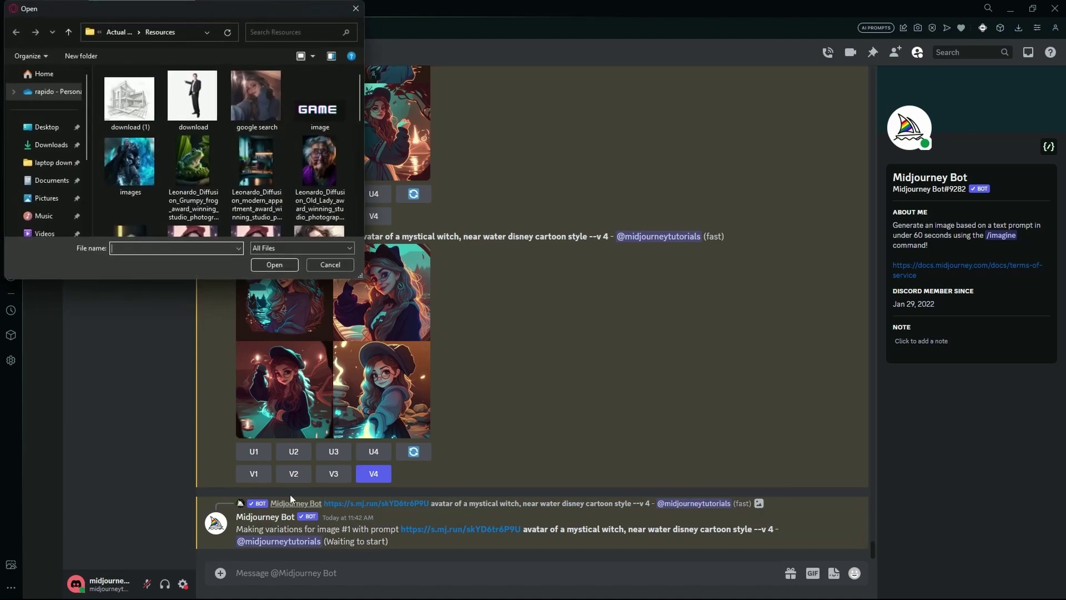
scroll(188, 185, down, 1)
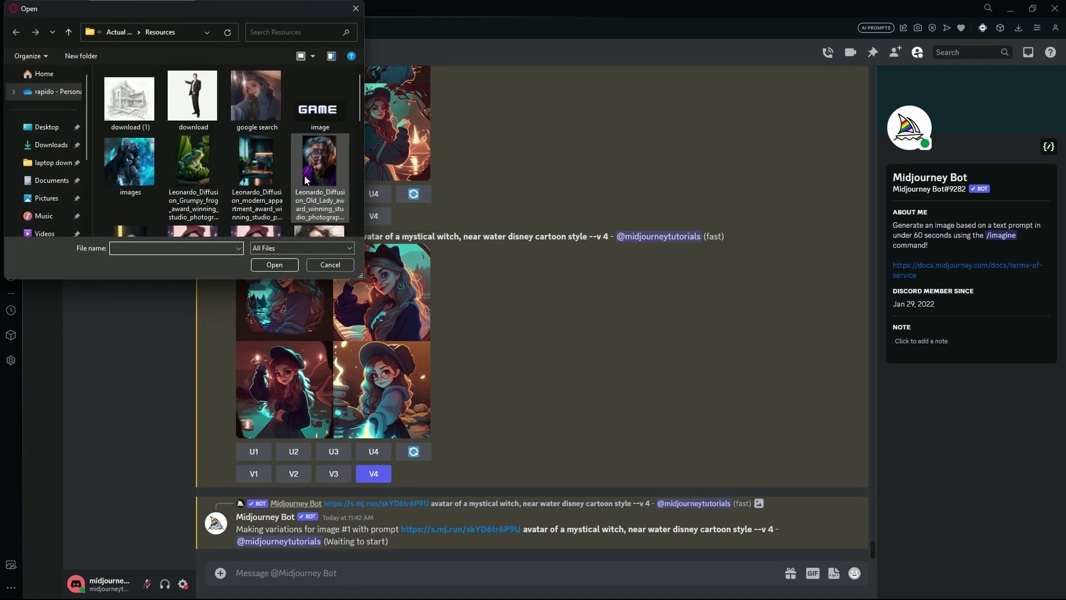
click(310, 170)
click(274, 265)
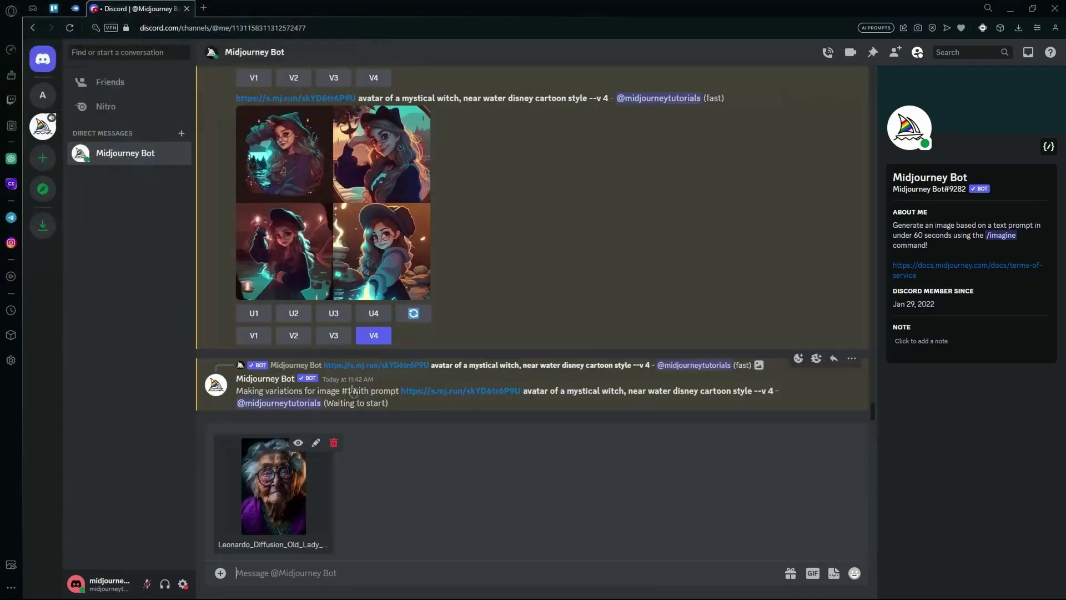
key(Return)
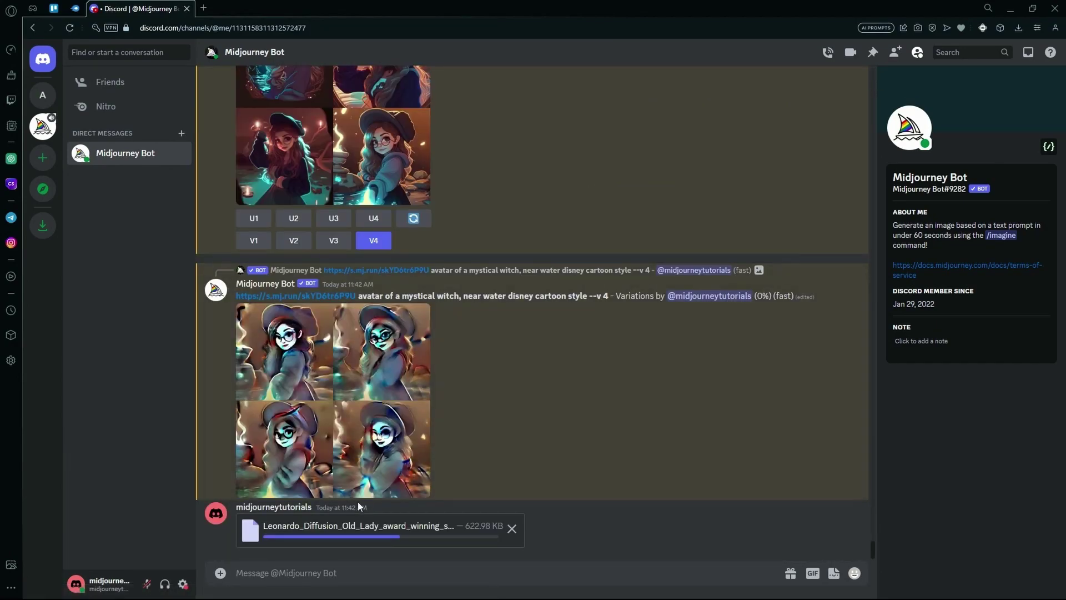
Copy the old lady photo's image address from its enlarged preview.
click(325, 420)
right_click(523, 327)
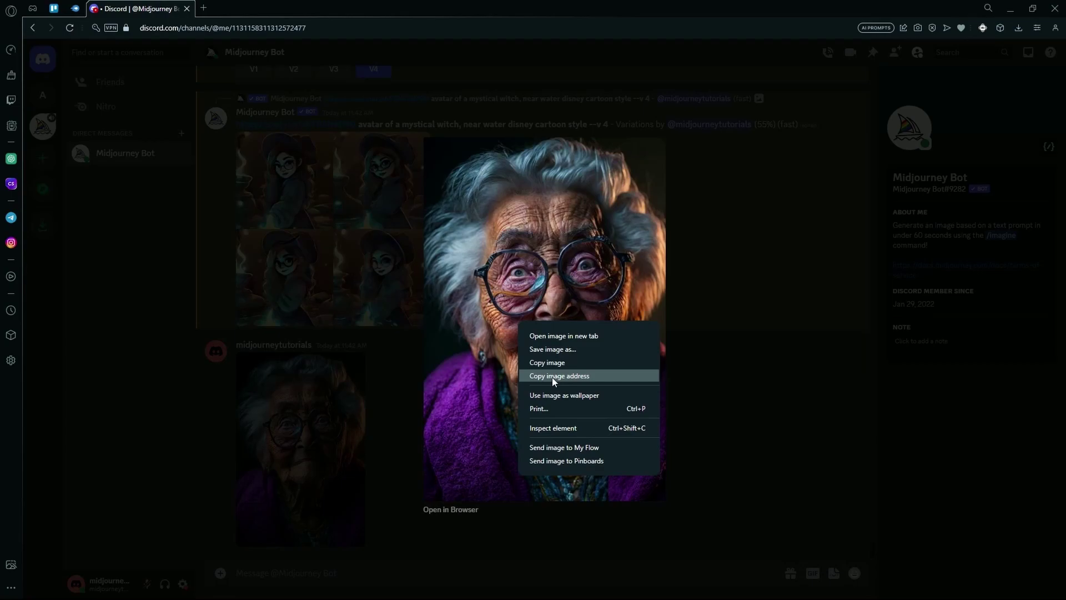
click(551, 377)
click(388, 385)
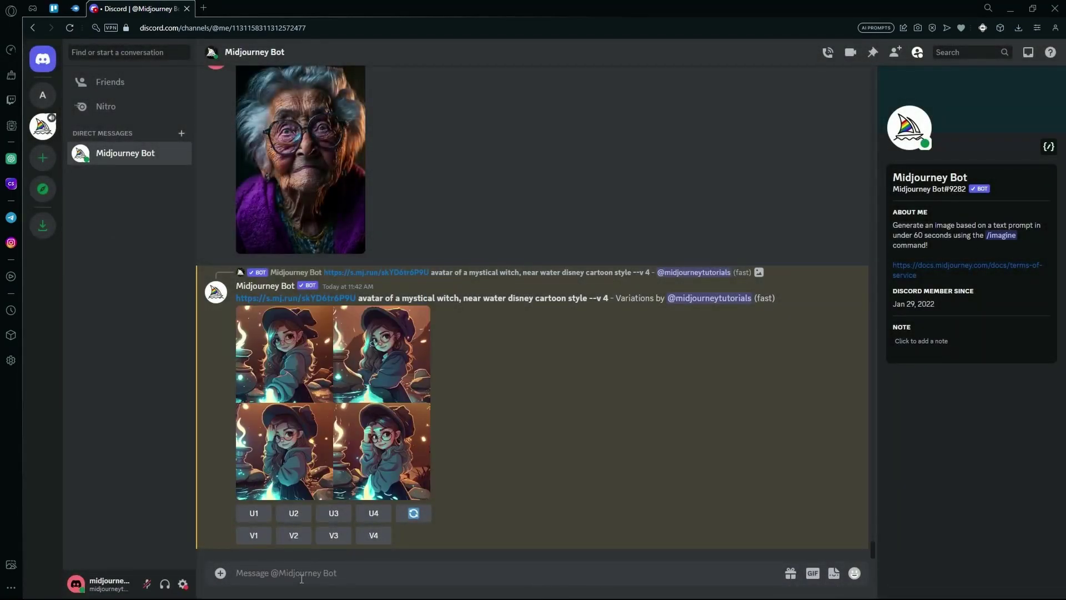
text(/imagine)
Submit the old lady link with 'avatar of an old lady in the park, feeding the birds, disney cartoon style --v 4'.
key(ctrl+v)
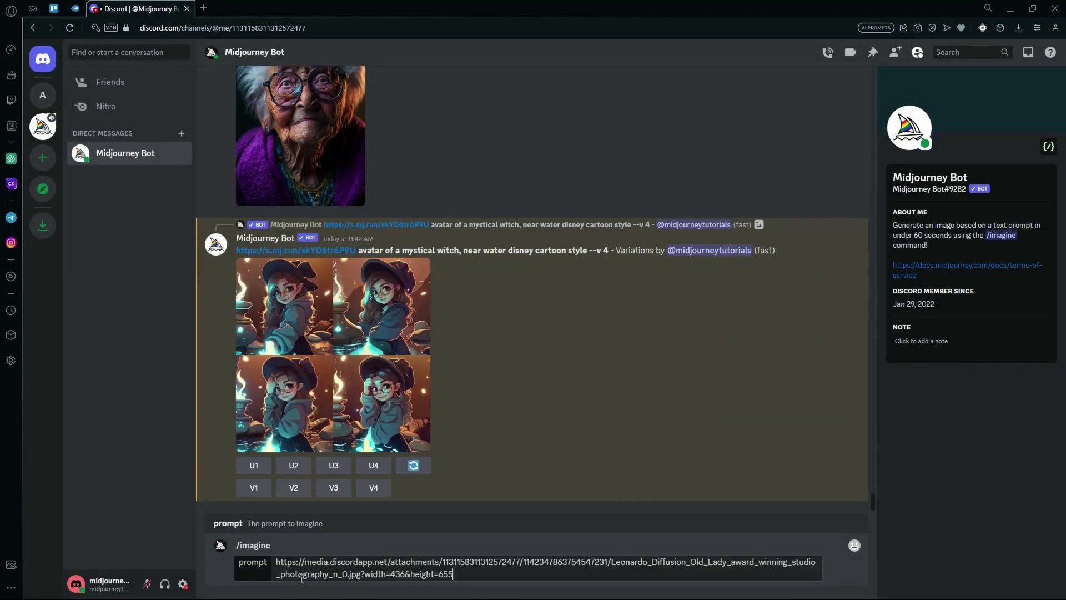
text(a)
text(vatar o)
text(f an old lady in the p)
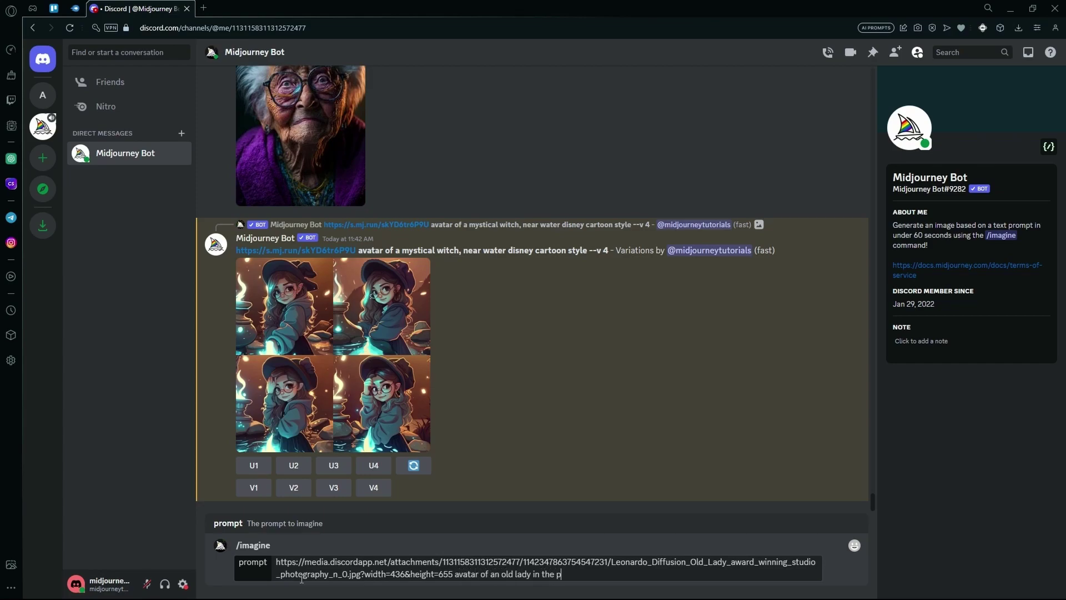
text(ark,)
text( feeding the)
text( birds, )
text(dis)
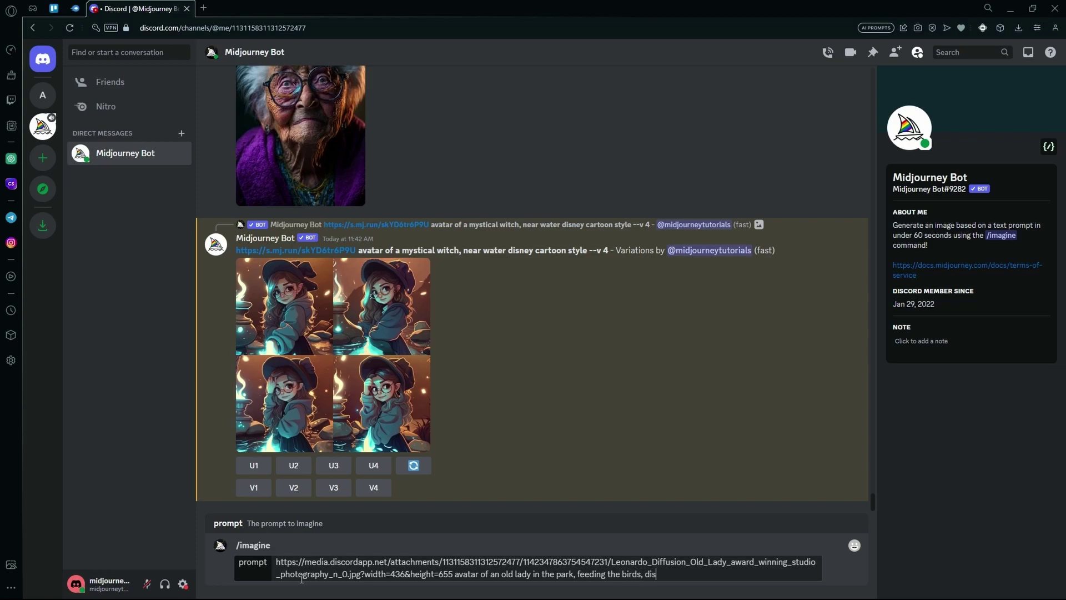
text(ney cartoon st)
text(yle --)
text(v 4)
key(Return)
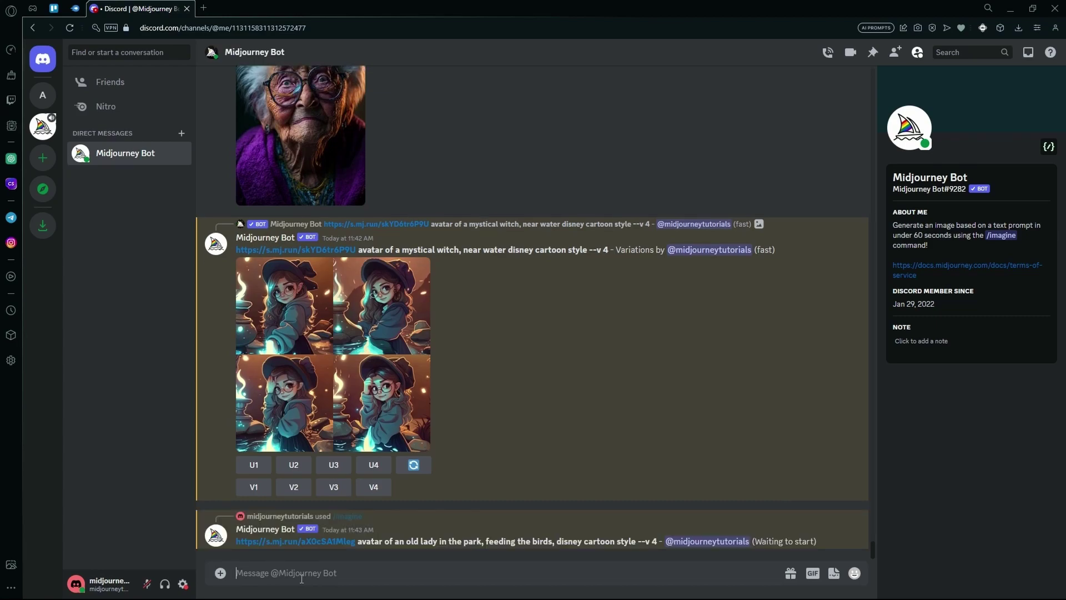
mouse_move(533, 358)
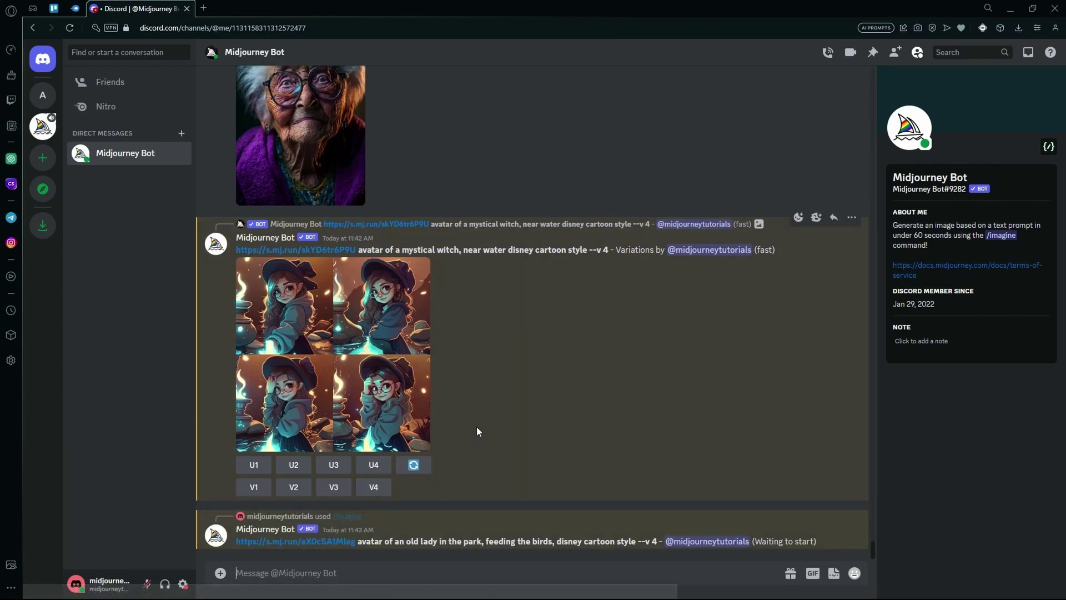
Preview the witch variations grid, then view and close the new old lady grid.
click(367, 375)
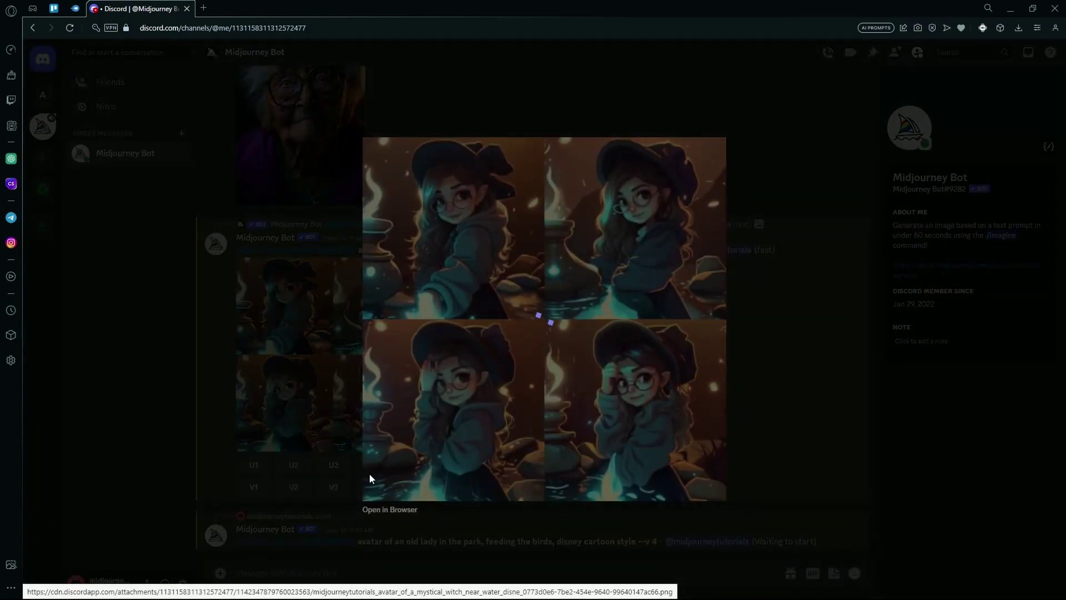
click(291, 313)
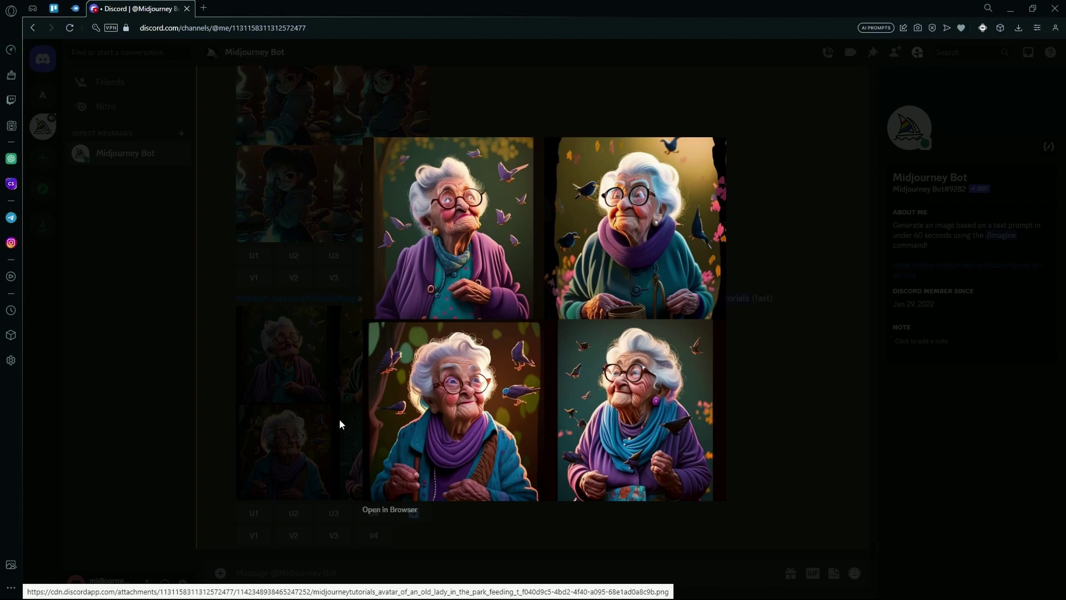
click(799, 368)
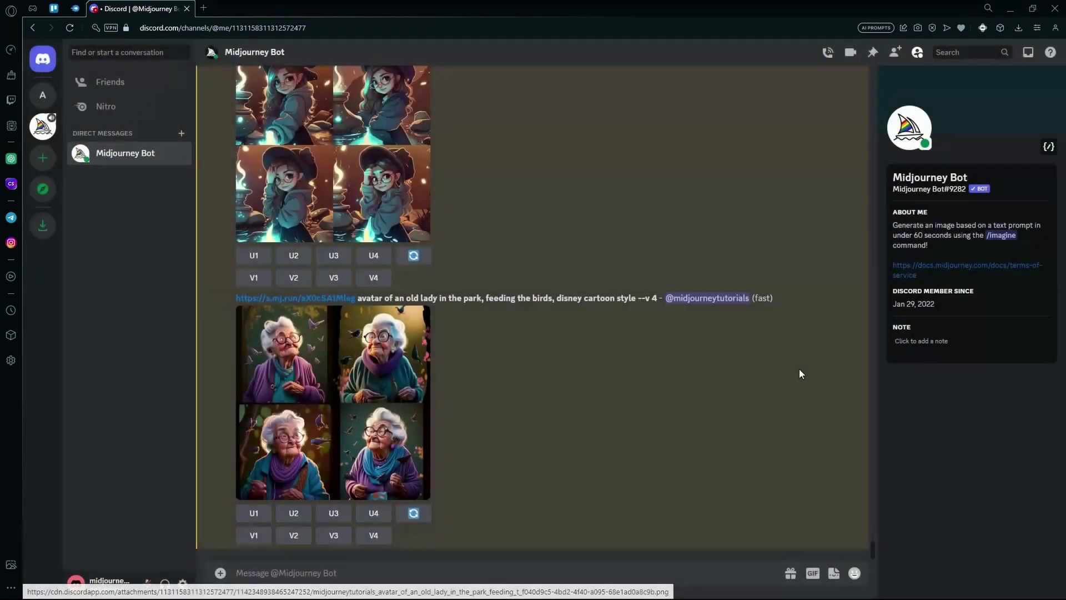